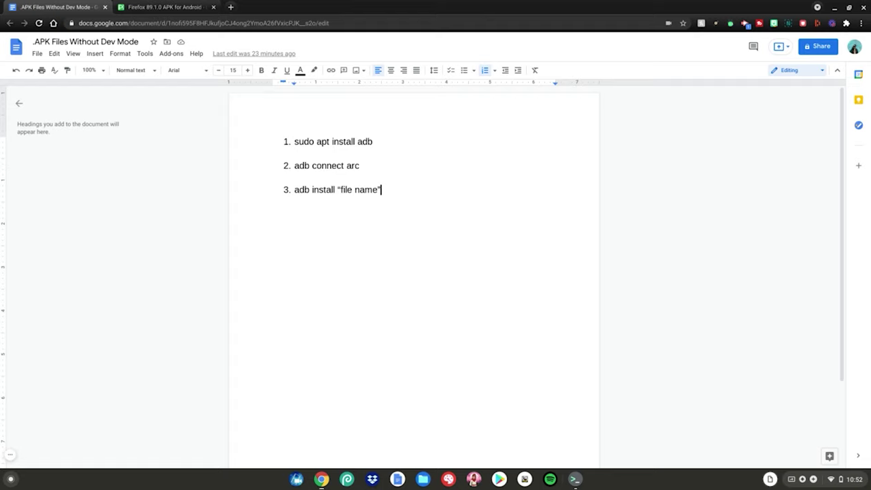
- Bring up the launcher search from the Google Docs notes to look for Settings
{"action": "key", "text": "super"}
{"action": "left_click", "coordinate": [399, 414]}
- Launch Settings via a 'set' launcher search and go to Advanced > Developers
{"action": "type", "text": "set"}
{"action": "key", "text": "Return"}
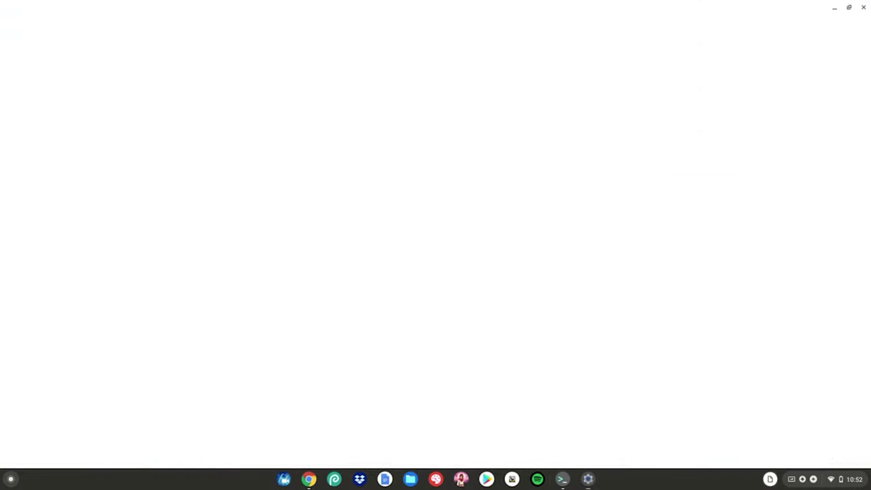
{"action": "left_click", "coordinate": [101, 234]}
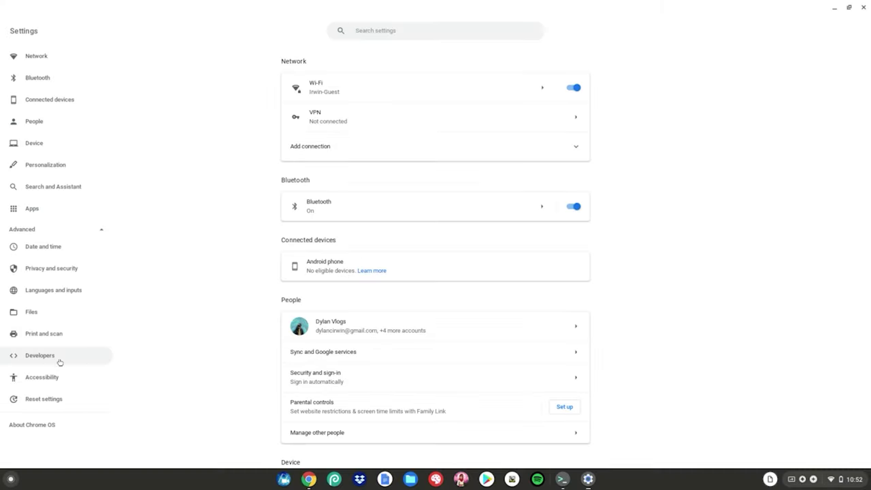
{"action": "left_click", "coordinate": [60, 362]}
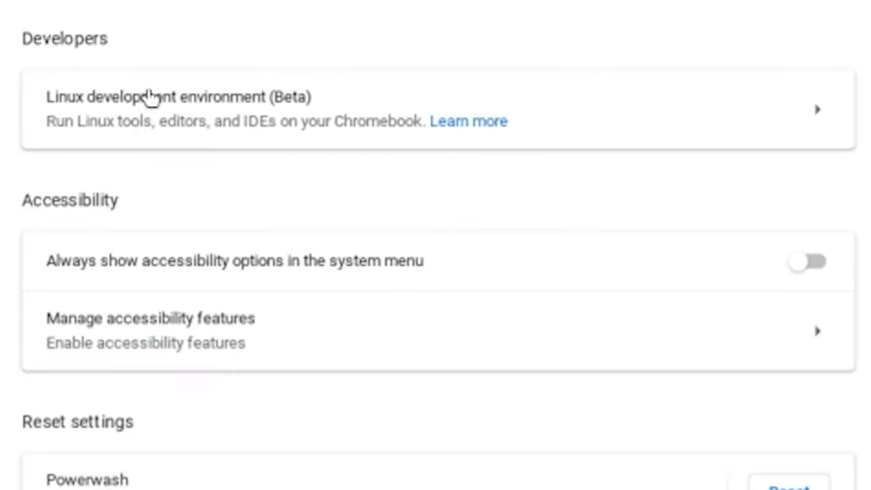
- Enable ADB debugging under Linux development environment > Develop Android apps, then close Settings
{"action": "left_click", "coordinate": [248, 101]}
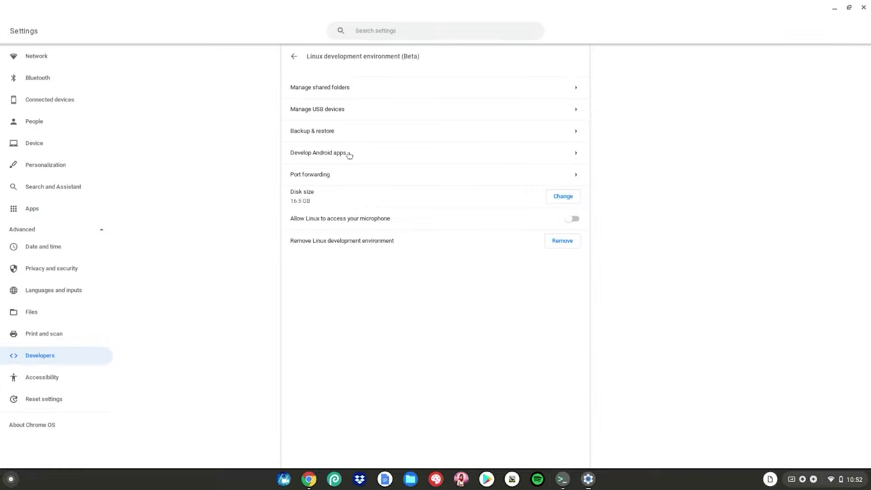
{"action": "left_click", "coordinate": [349, 154]}
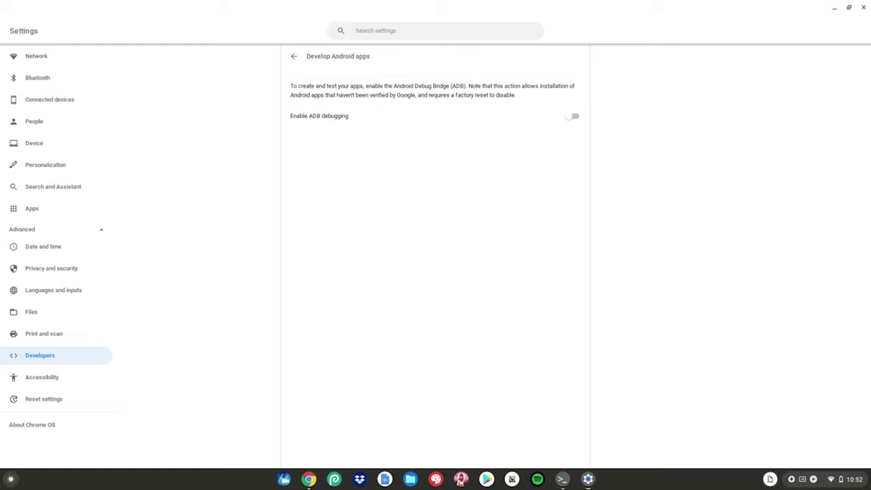
{"action": "left_click", "coordinate": [574, 117]}
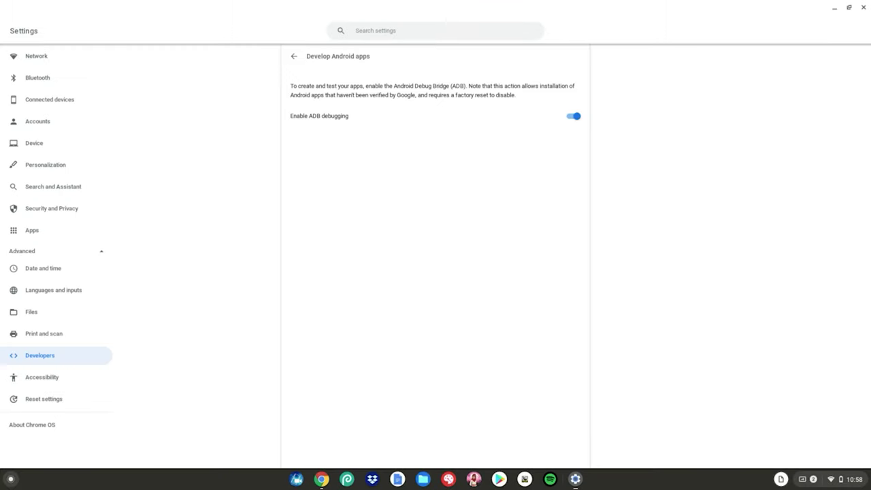
{"action": "left_click", "coordinate": [864, 7]}
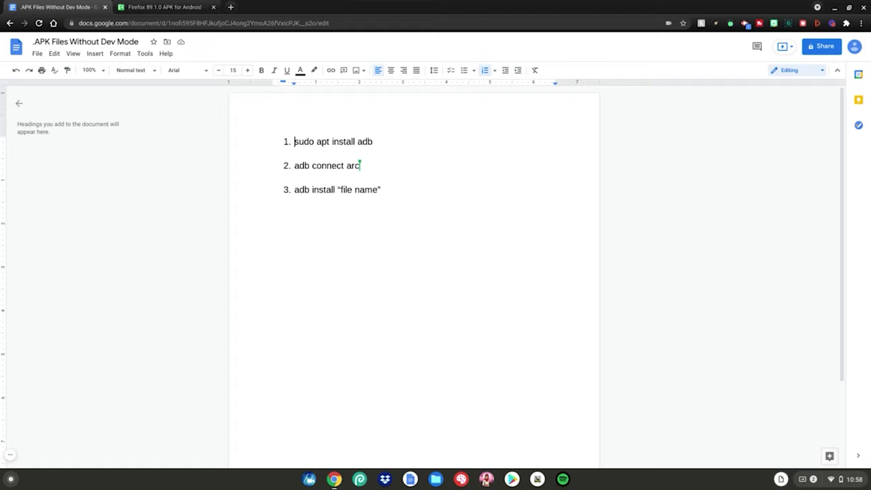
- Launch the Terminal app by searching 'term' in the launcher
{"action": "key", "text": "super"}
{"action": "type", "text": "t"}
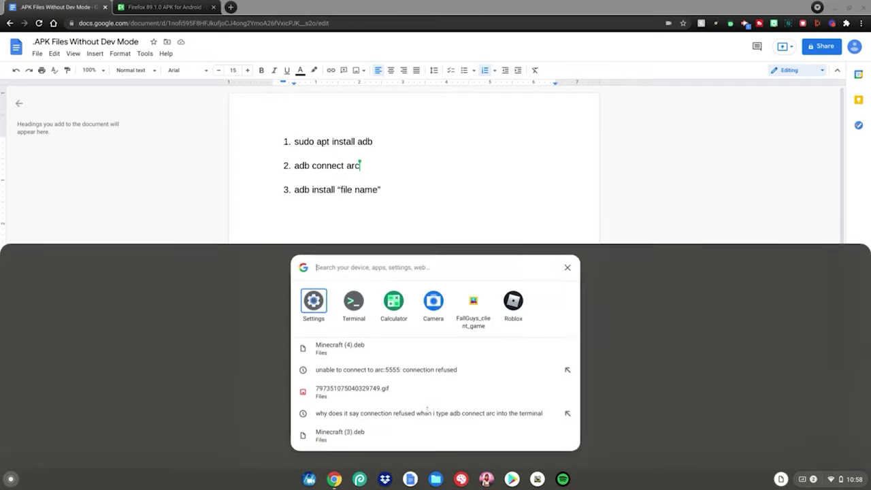
{"action": "type", "text": "erm"}
{"action": "key", "text": "Return"}
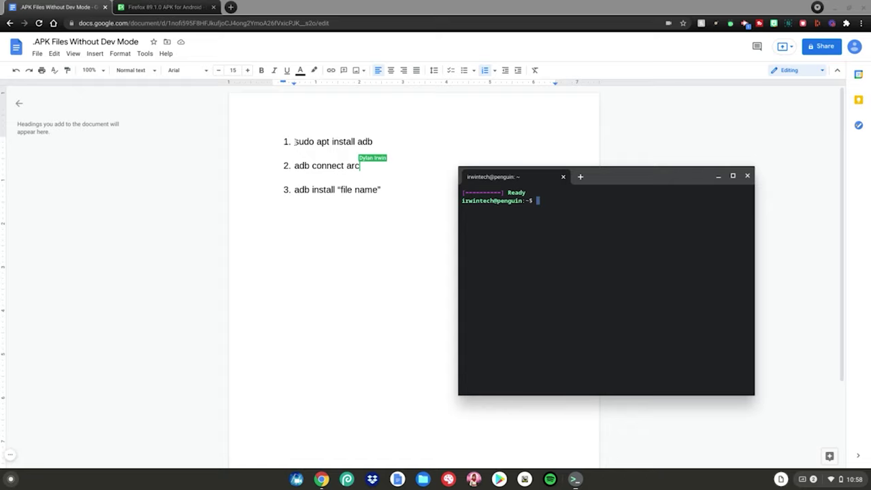
- Copy 'sudo apt install adb' from the notes, run it in Terminal and confirm with y
{"action": "left_click", "coordinate": [367, 142]}
{"action": "triple_click", "coordinate": [367, 142]}
{"action": "right_click", "coordinate": [360, 143]}
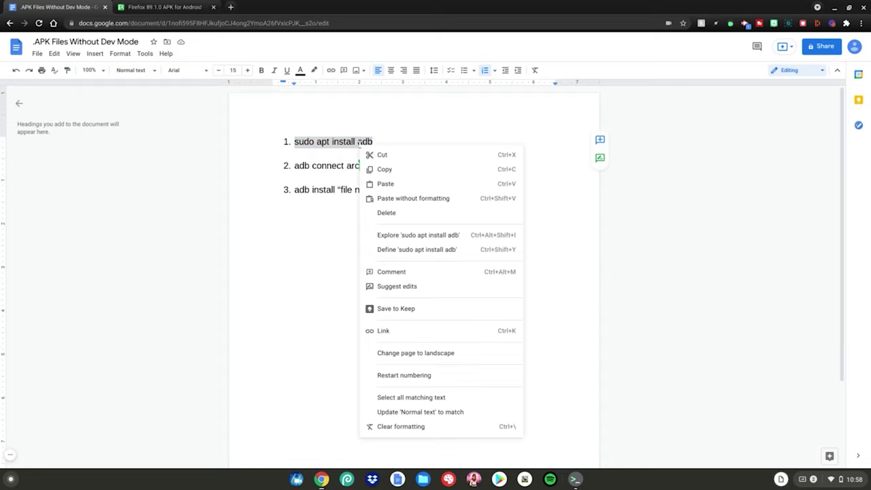
{"action": "left_click", "coordinate": [383, 169]}
{"action": "left_click", "coordinate": [575, 479]}
{"action": "key", "text": "ctrl+shift+v"}
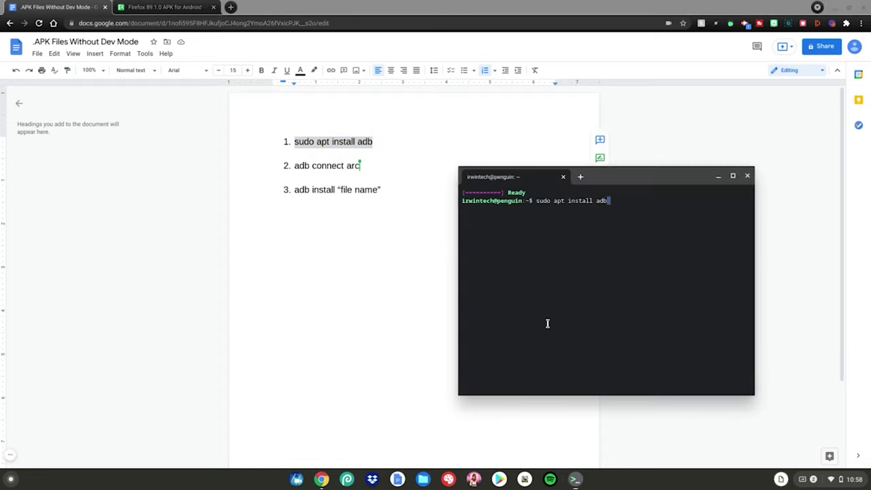
{"action": "key", "text": "Return"}
{"action": "type", "text": "y"}
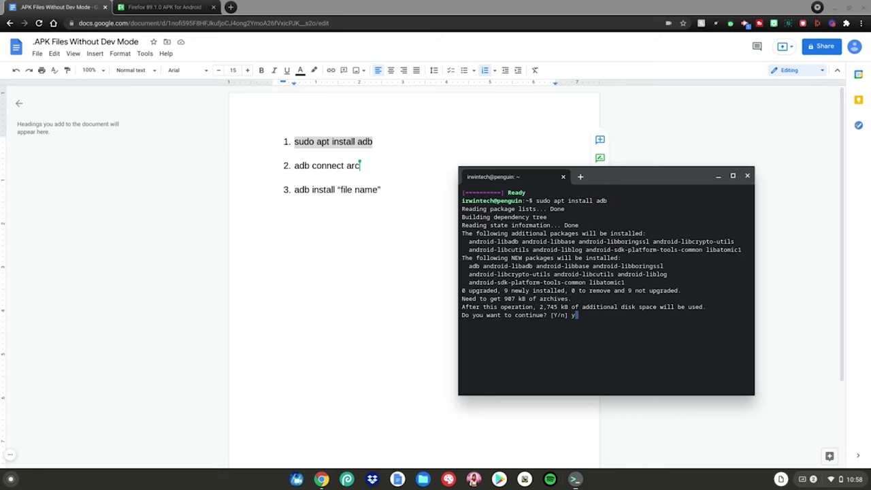
{"action": "key", "text": "Return"}
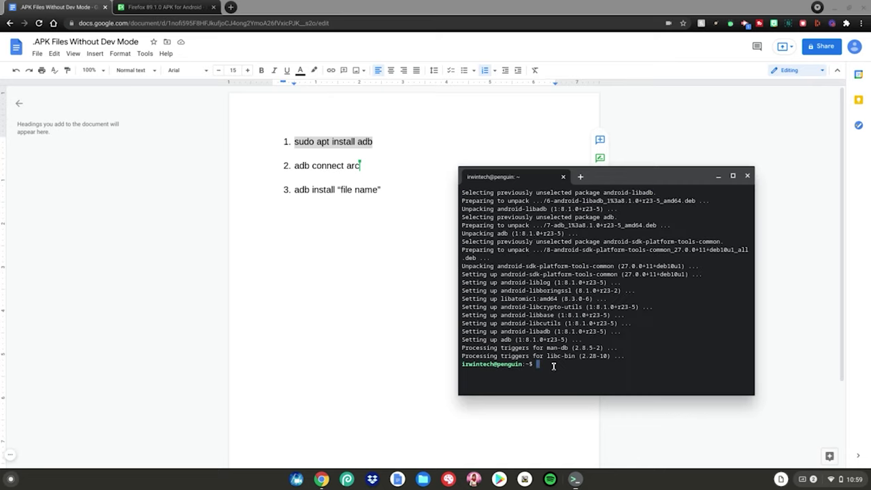
- Copy and run 'adb connect arc', getting connected to arc:5555
{"action": "left_click_drag", "start_coordinate": [293, 165], "coordinate": [360, 166]}
{"action": "right_click", "coordinate": [358, 168]}
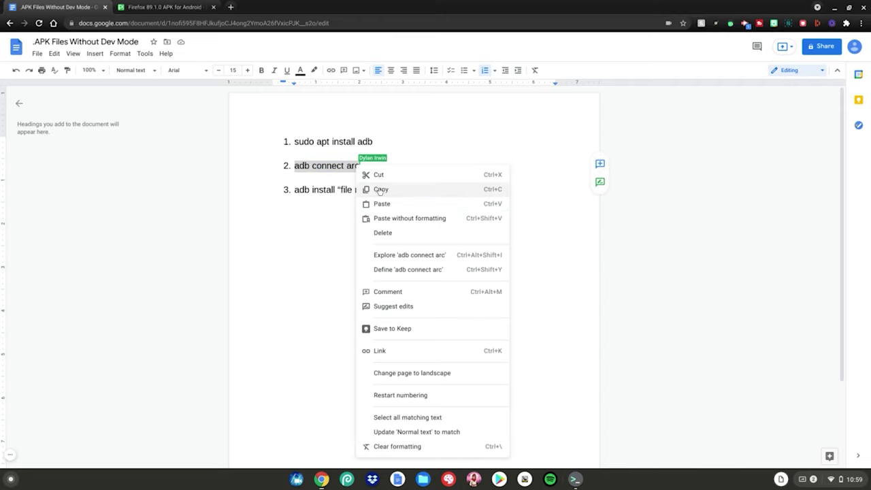
{"action": "left_click", "coordinate": [380, 190]}
{"action": "left_click", "coordinate": [575, 479]}
{"action": "right_click", "coordinate": [574, 367]}
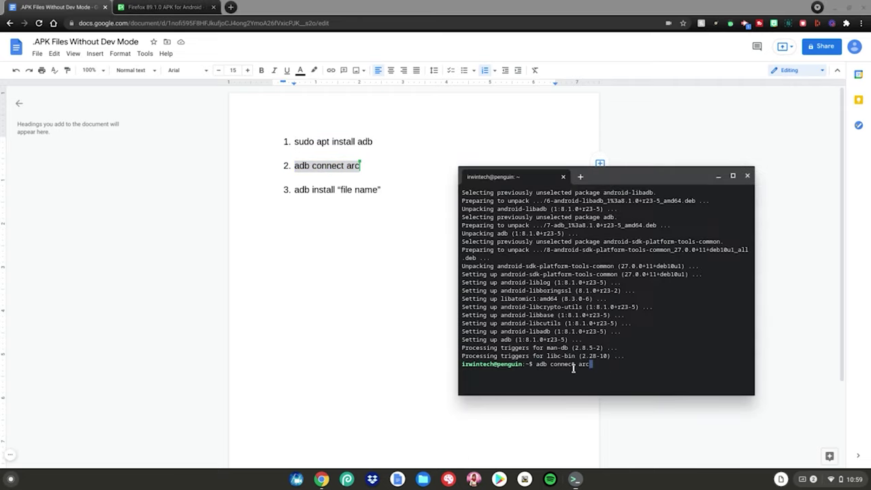
{"action": "key", "text": "Return"}
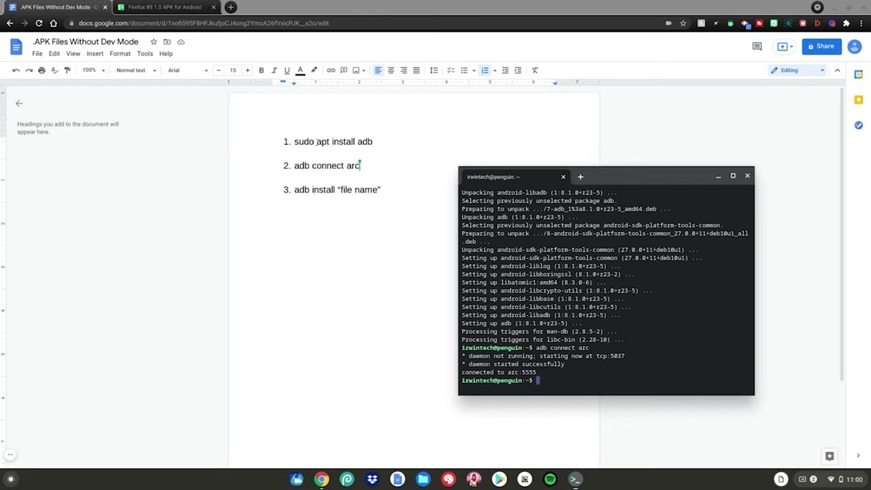
{"action": "left_click", "coordinate": [163, 7]}
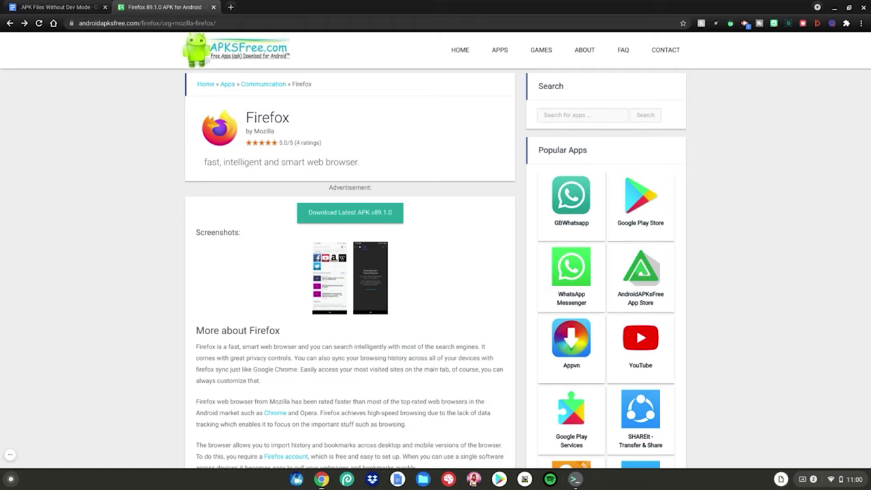
- Download the Firefox 89.1.0 APK from APKsFree, choosing KEEP on the harmful-file warning
{"action": "left_click", "coordinate": [318, 215]}
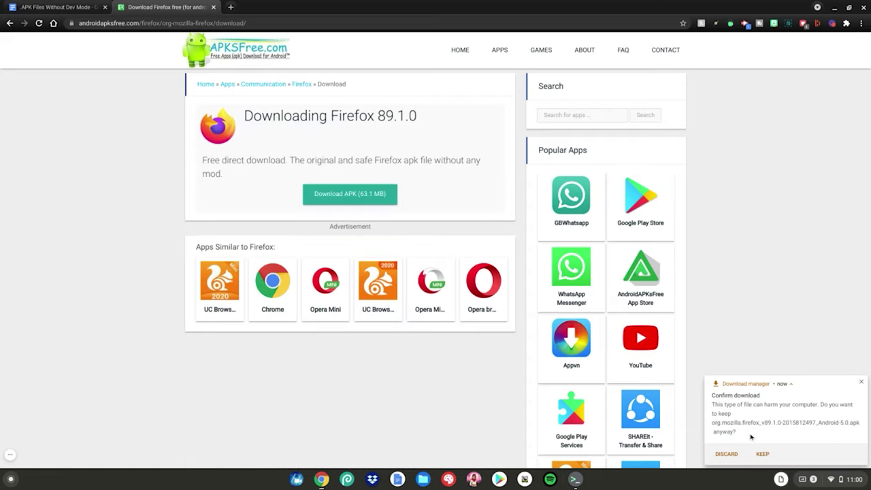
{"action": "left_click", "coordinate": [762, 454]}
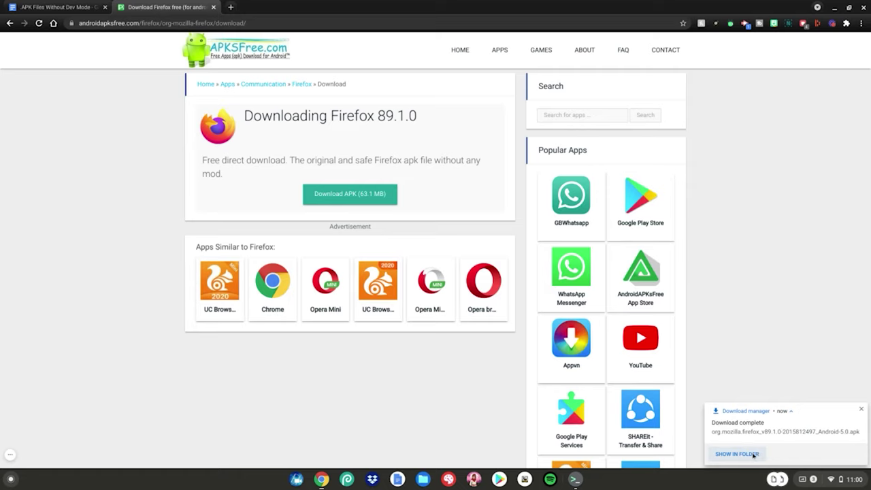
- Show the downloaded APK in Files and rename it to firefox1.apk
{"action": "left_click", "coordinate": [749, 455]}
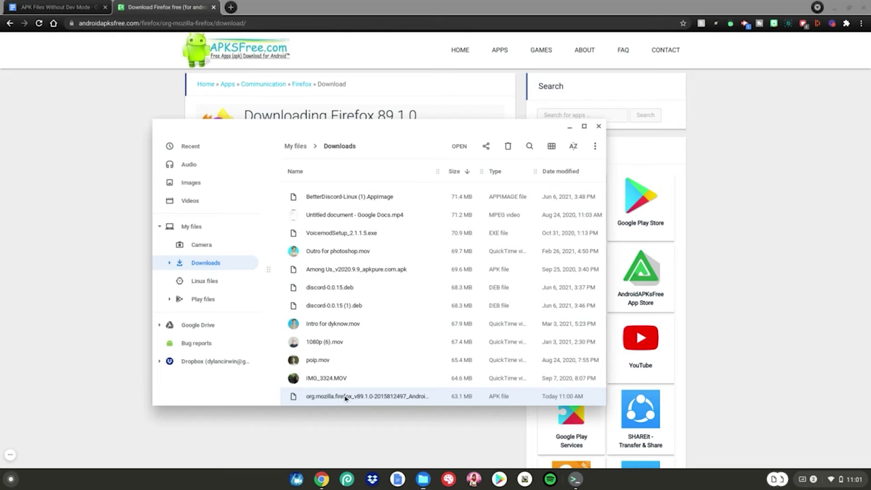
{"action": "right_click", "coordinate": [346, 398]}
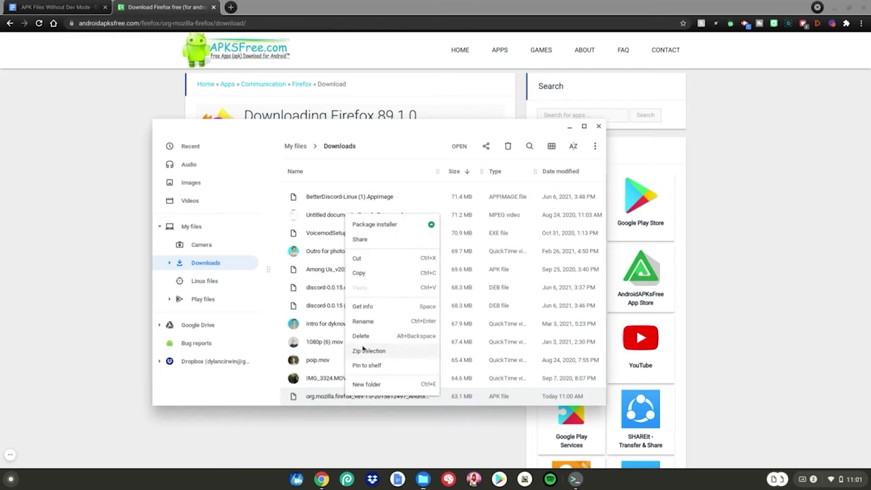
{"action": "left_click", "coordinate": [365, 326]}
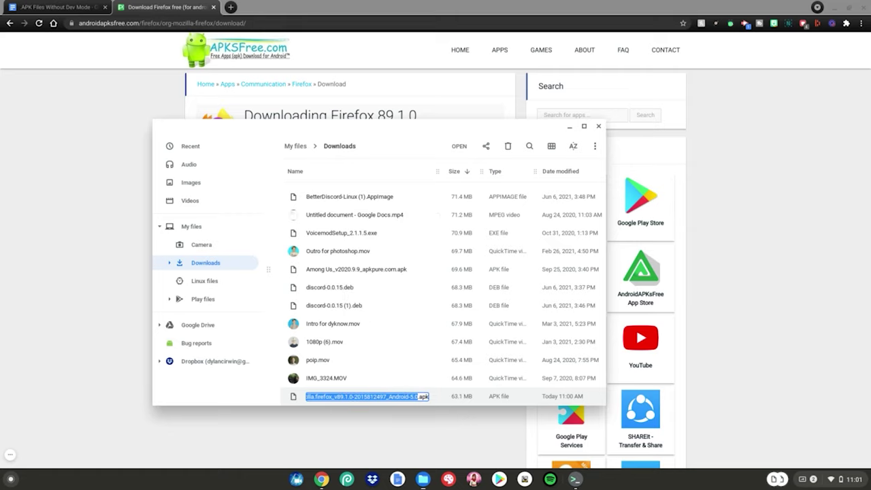
{"action": "type", "text": "firef"}
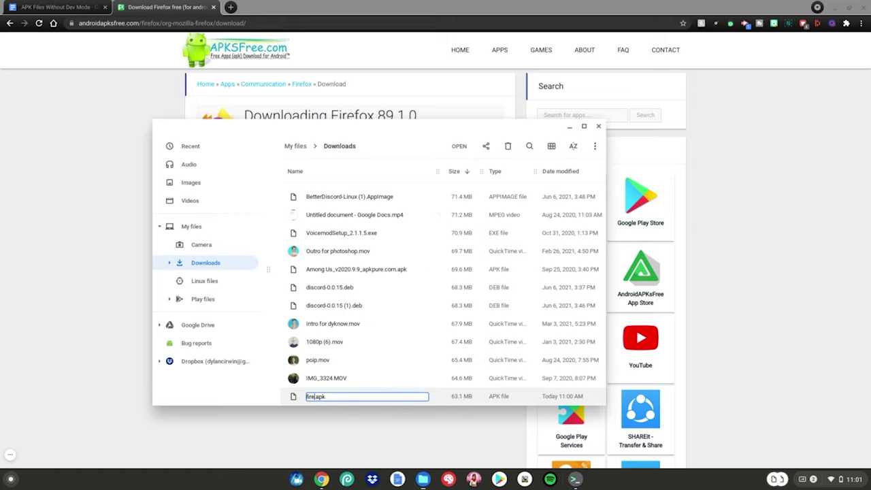
{"action": "type", "text": "ox1"}
{"action": "key", "text": "Return"}
- Move firefox1.apk into the Linux files folder and close Files
{"action": "left_click_drag", "start_coordinate": [344, 398], "coordinate": [234, 283]}
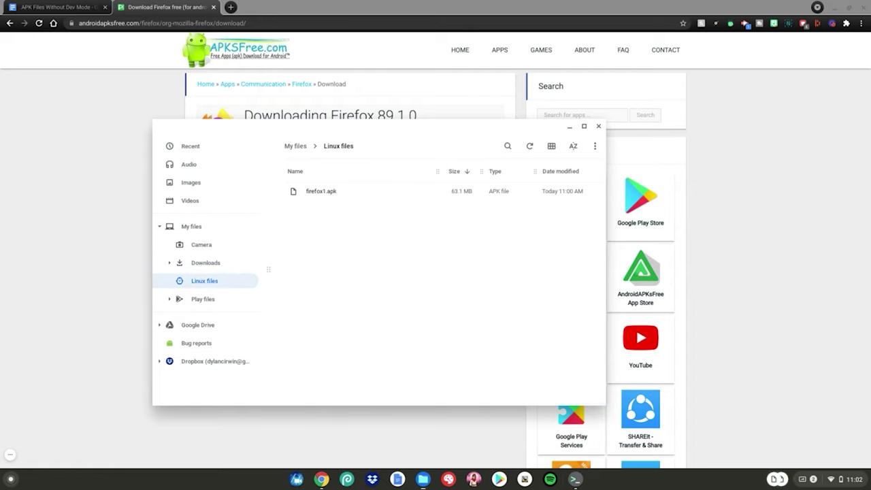
{"action": "left_click", "coordinate": [599, 127]}
{"action": "left_click", "coordinate": [61, 7]}
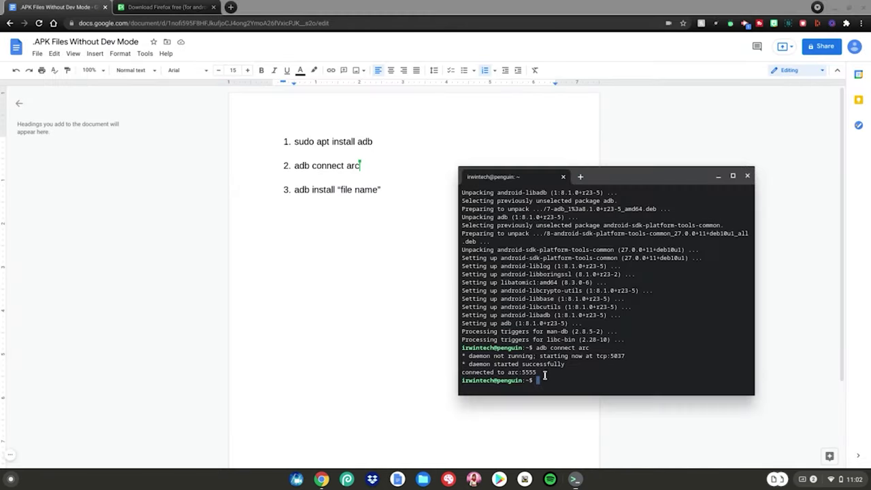
- Run 'adb install firefox1.apk', which fails with 'more than one device/emulator'
{"action": "type", "text": "adb install"}
{"action": "type", "text": "firefox1.apk"}
{"action": "key", "text": "Return"}
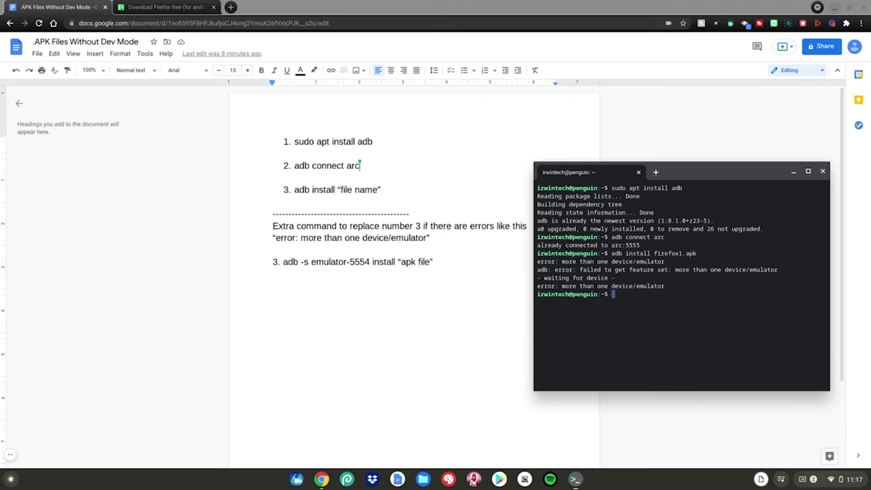
- Run 'adb -s emulator-5554 install firefox1.apk' to target the emulator device
{"action": "type", "text": "adb"}
{"action": "type", "text": " -s emulator"}
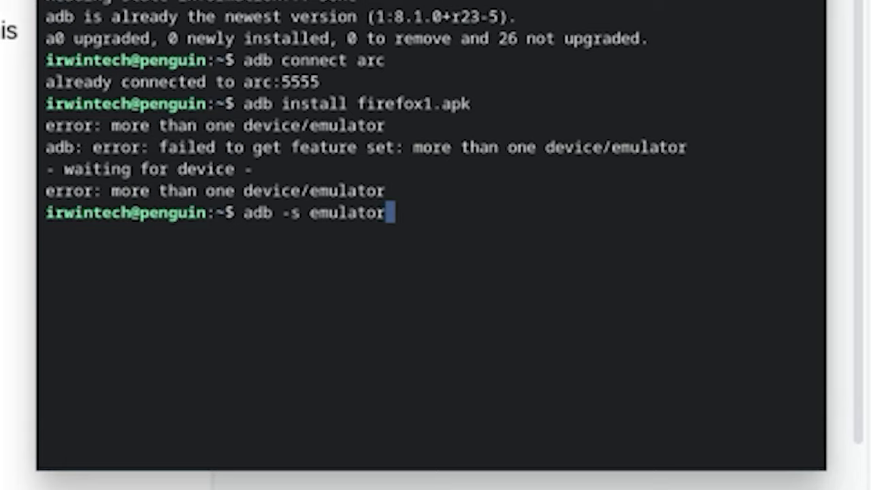
{"action": "type", "text": "-555"}
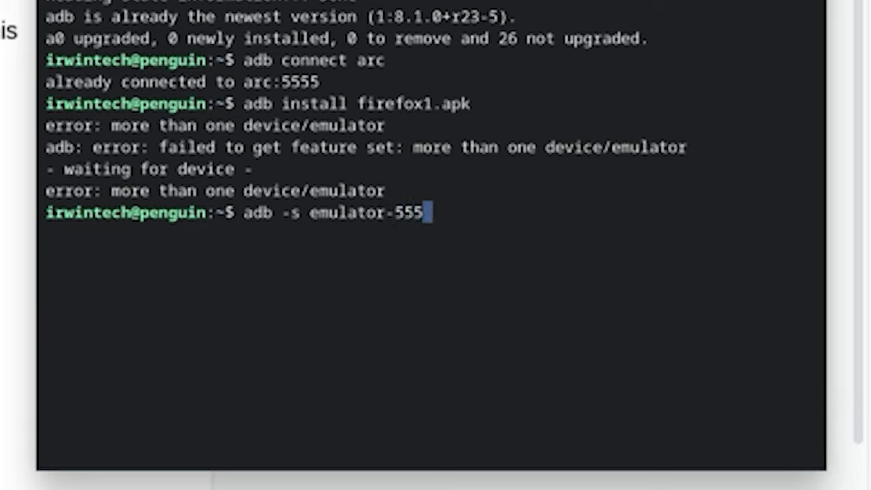
{"action": "type", "text": "4 install "}
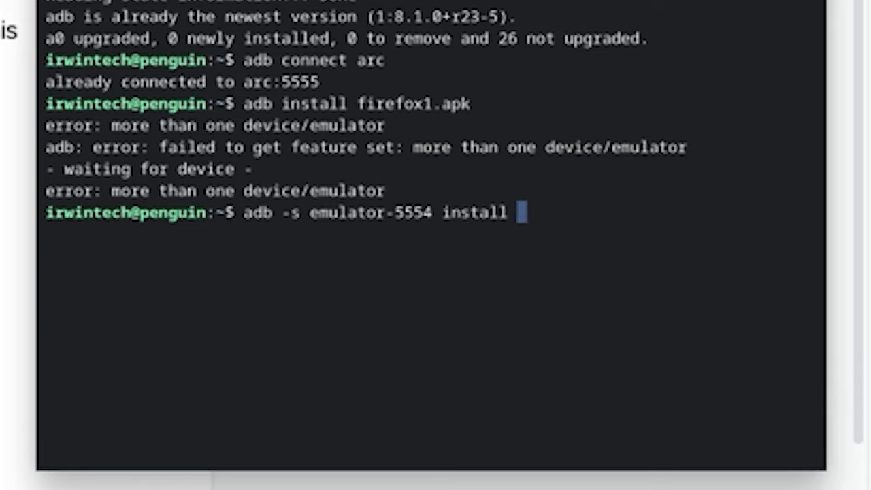
{"action": "type", "text": "firefox1"}
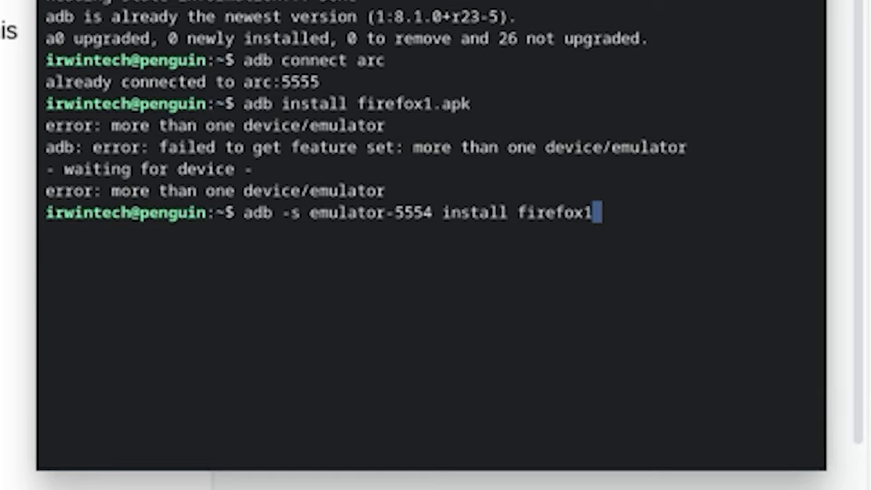
{"action": "type", "text": ".apk"}
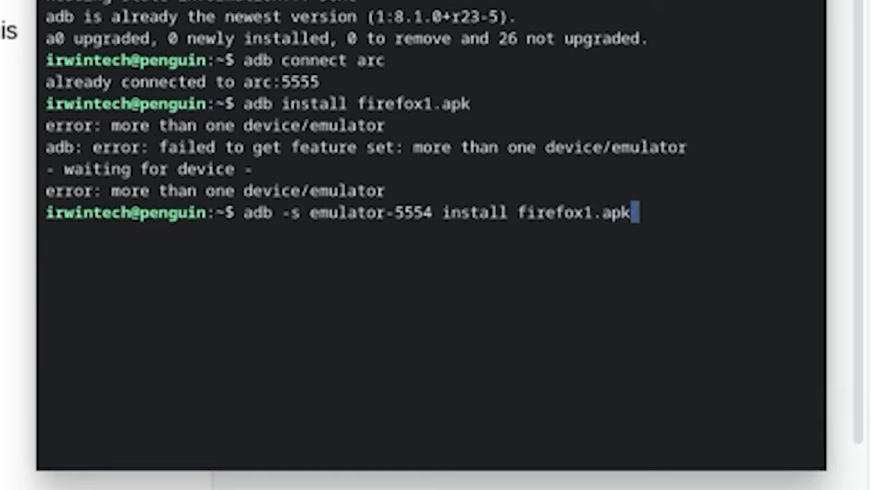
{"action": "key", "text": "Return"}
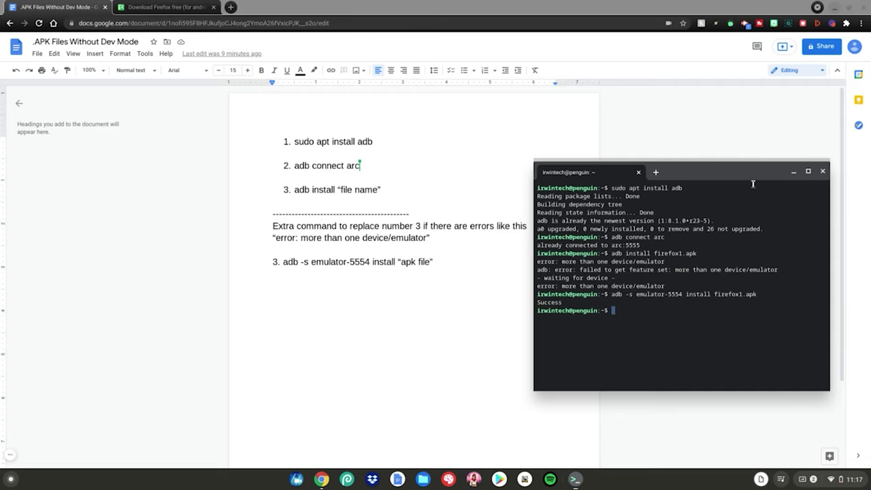
- Close Terminal, confirming Leave, then launch Firefox from the expanded launcher app list
{"action": "left_click", "coordinate": [823, 172]}
{"action": "left_click", "coordinate": [759, 240]}
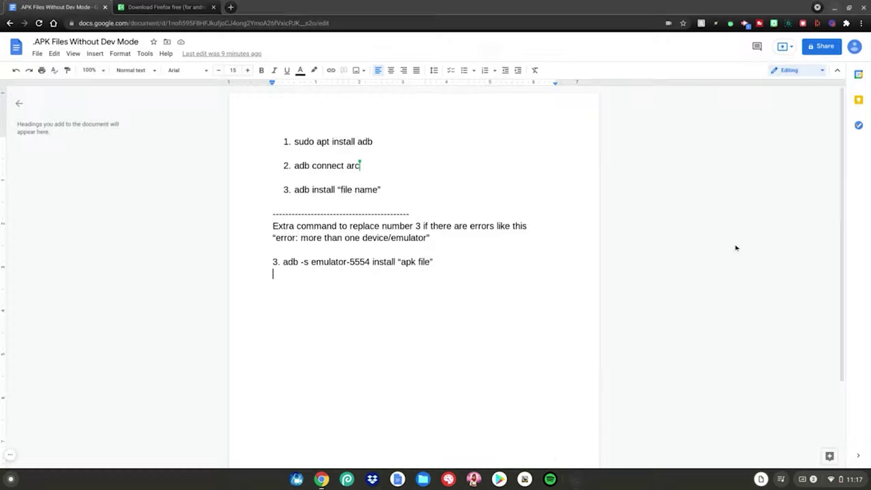
{"action": "key", "text": "super"}
{"action": "left_click", "coordinate": [438, 385]}
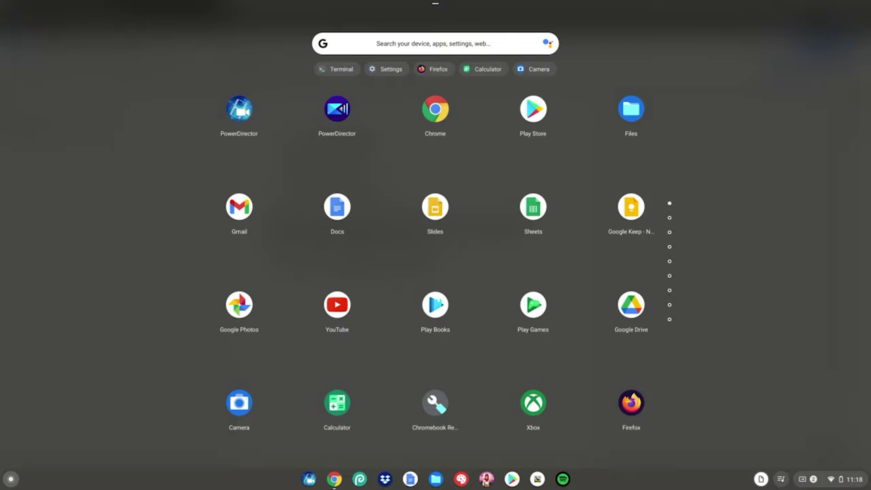
{"action": "left_click", "coordinate": [633, 407]}
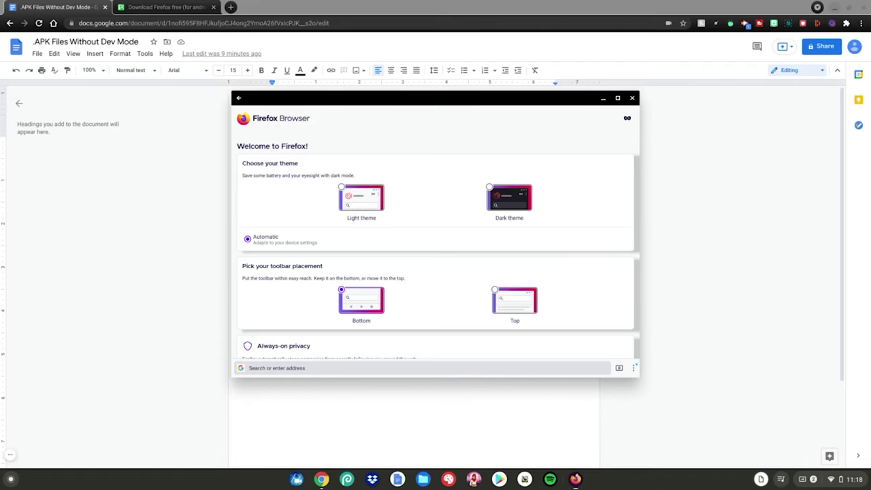